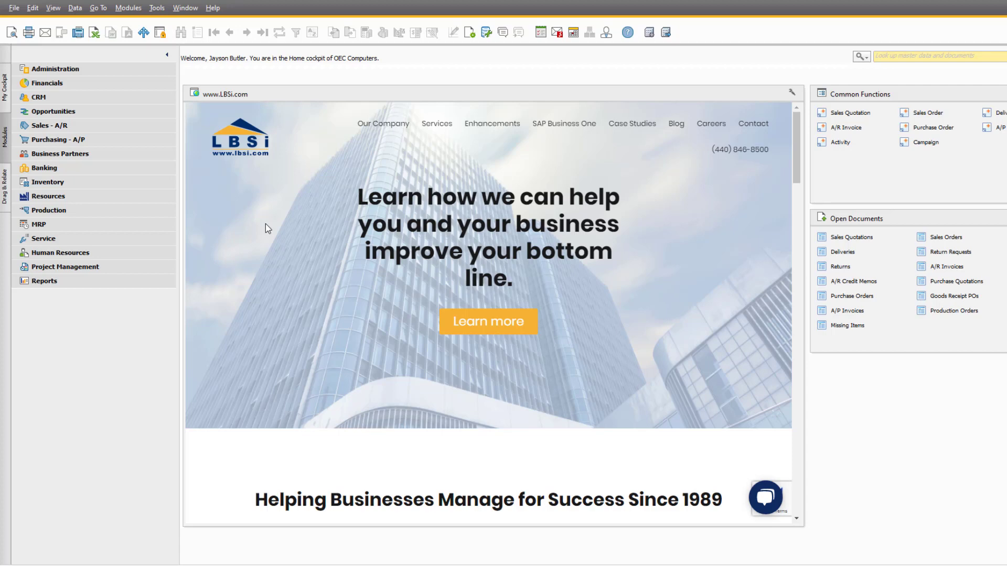
Step: Open the Special Prices for Business Partners window from the Inventory price lists
click(98, 184)
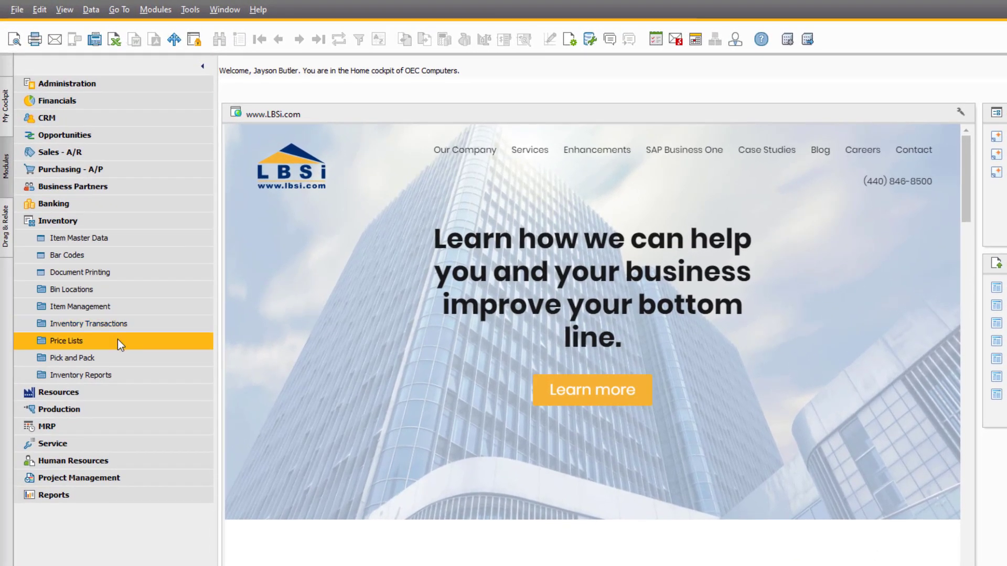
click(117, 344)
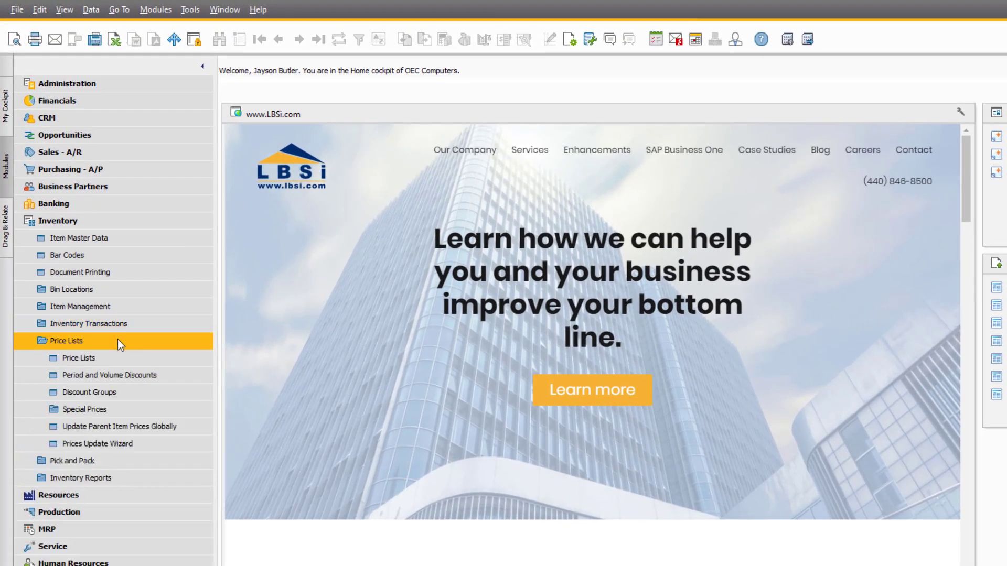
click(130, 410)
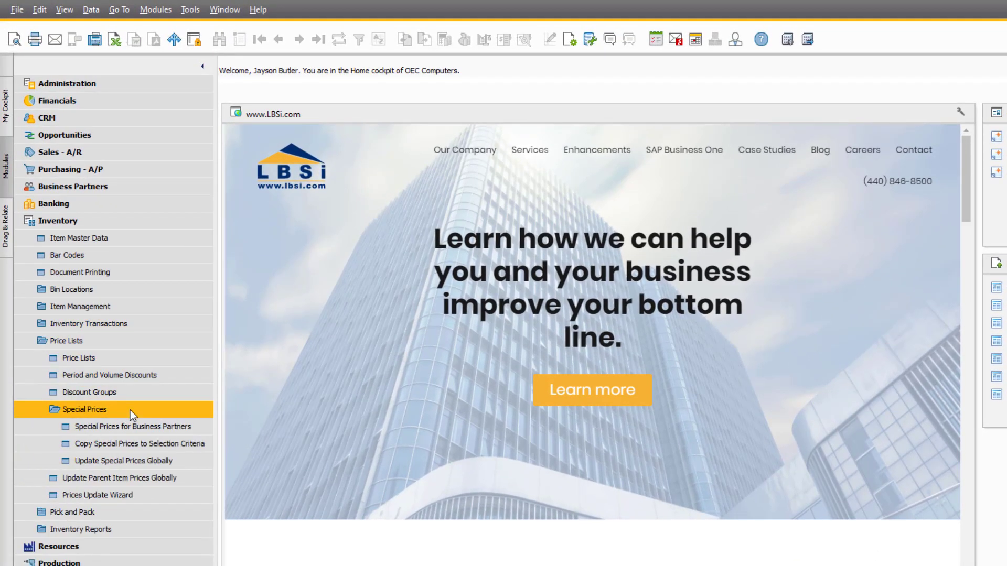
click(200, 429)
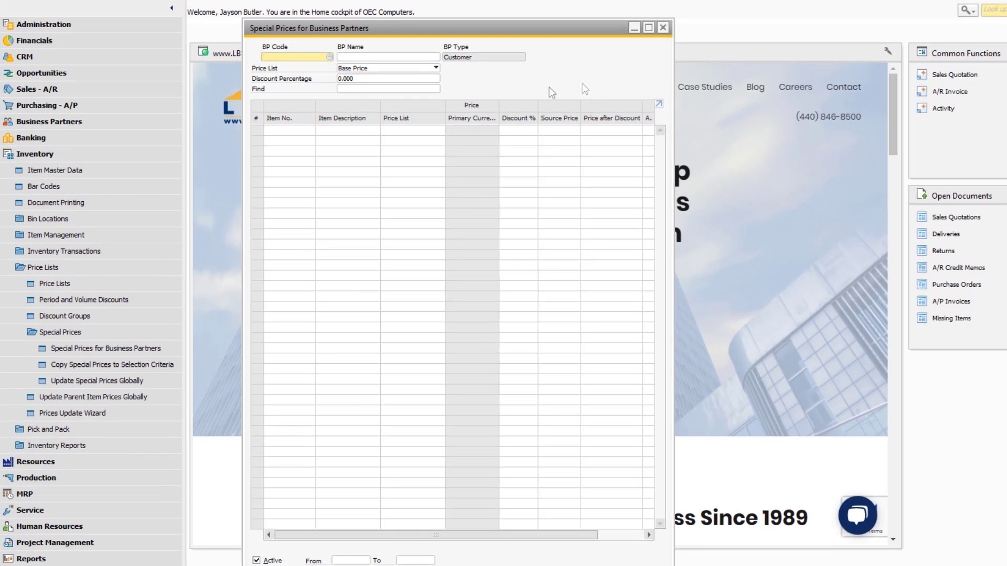
Step: Replace the mistaken Lumarx vendor with customer Maxi-Teq and select the Regular Purchase Price list
key(Tab)
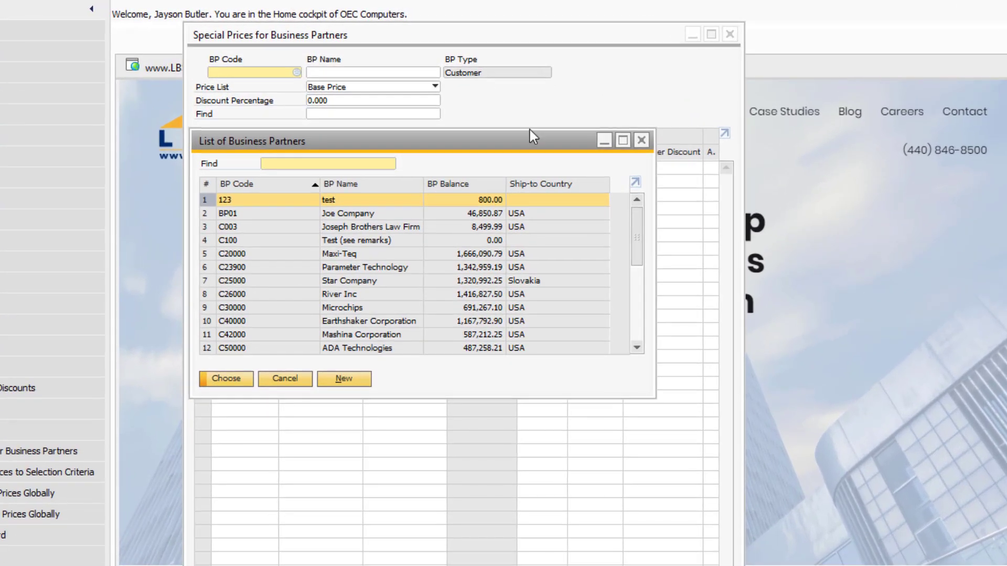
text(V)
click(260, 226)
click(226, 378)
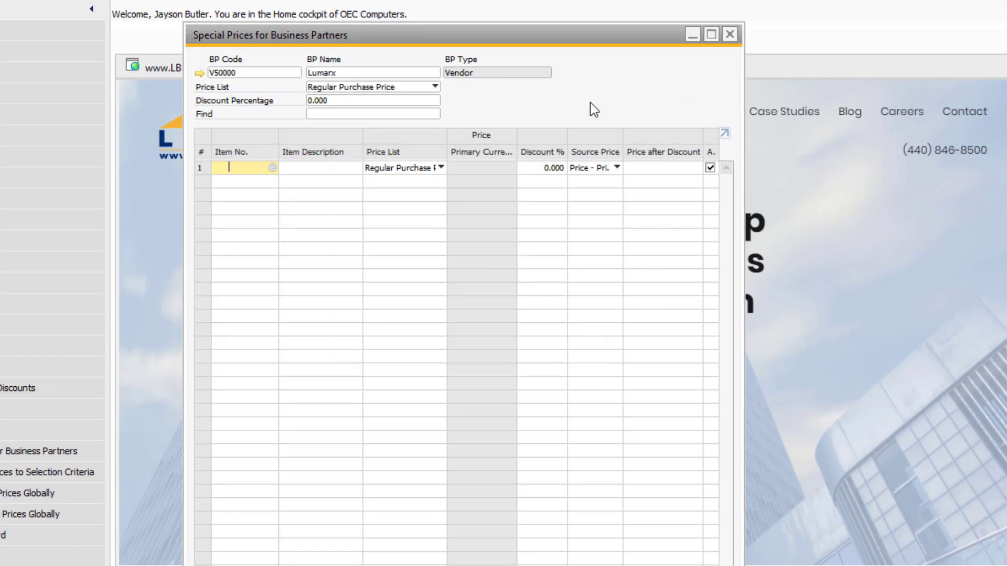
double_click(249, 73)
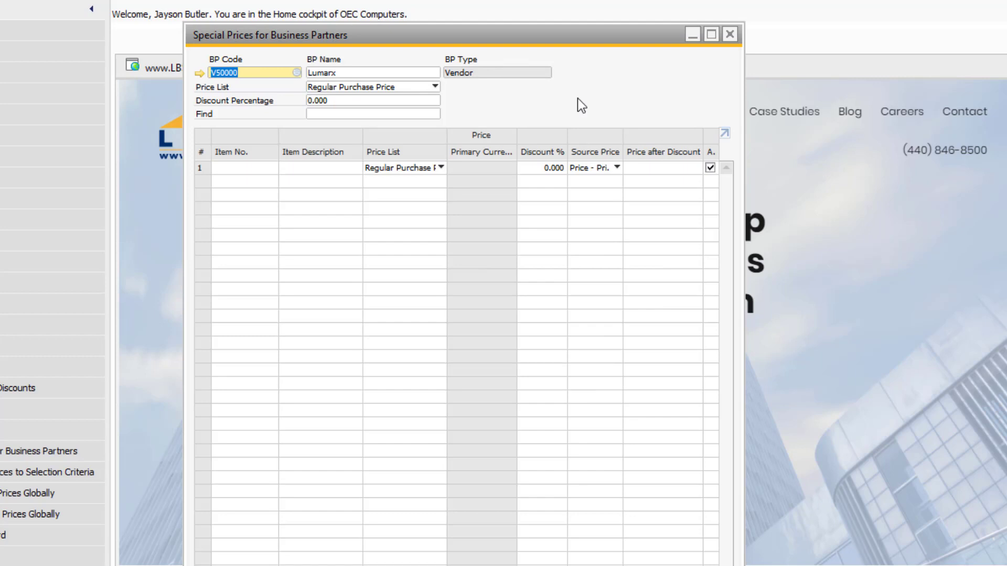
key(Delete)
key(Tab)
click(288, 253)
click(231, 380)
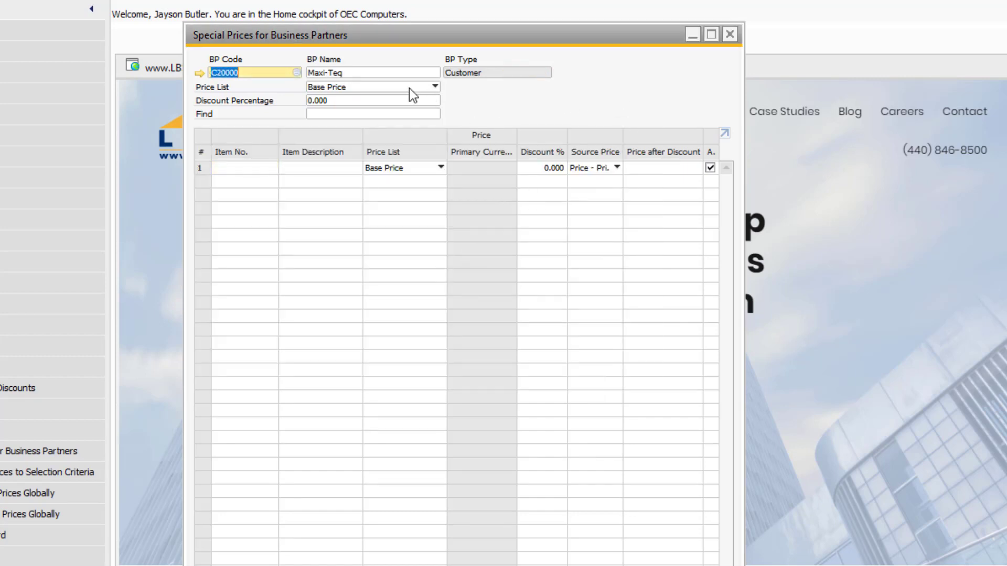
click(410, 87)
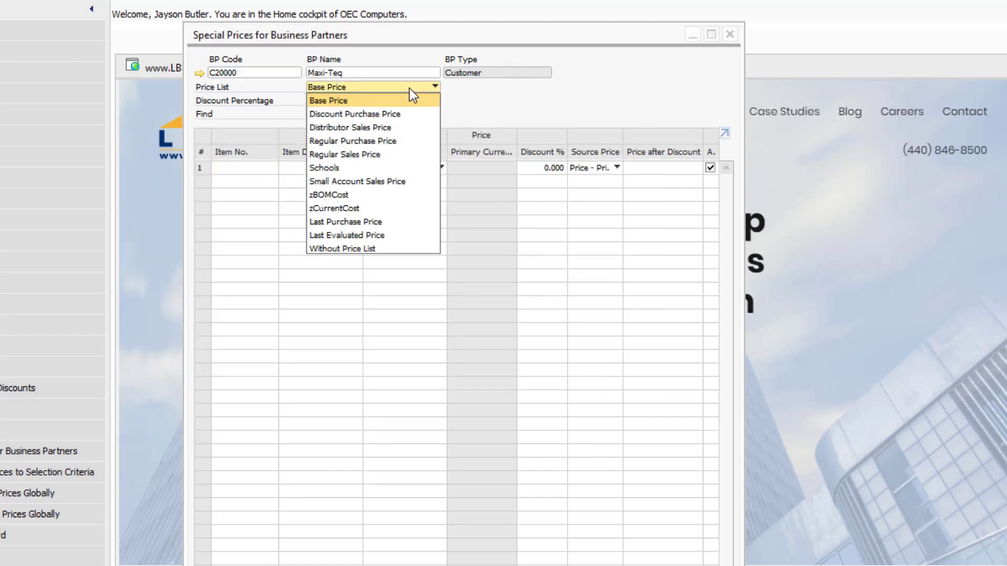
click(411, 141)
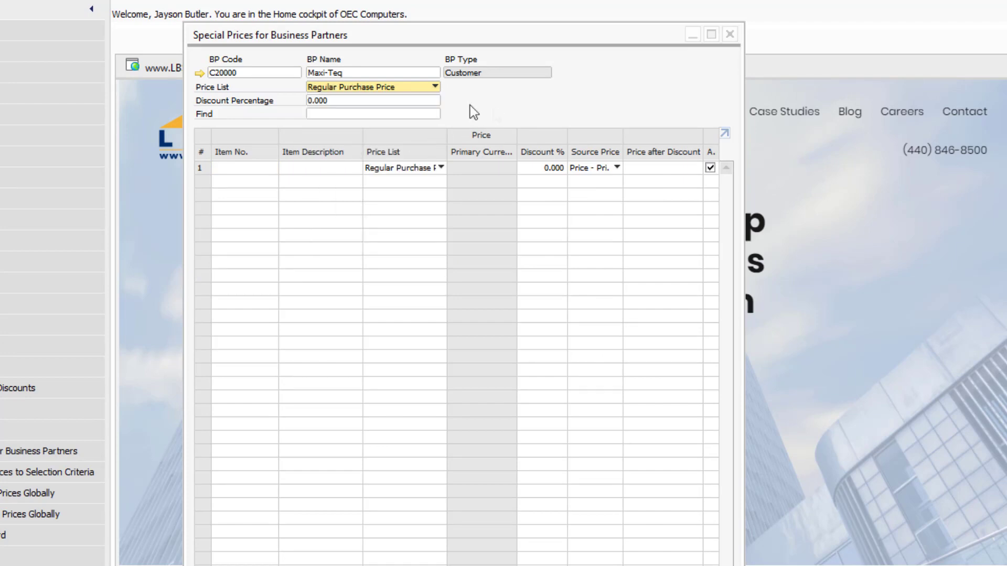
Step: Review Maxi-Teq's payment terms and set the default discount percentage to 5
click(199, 73)
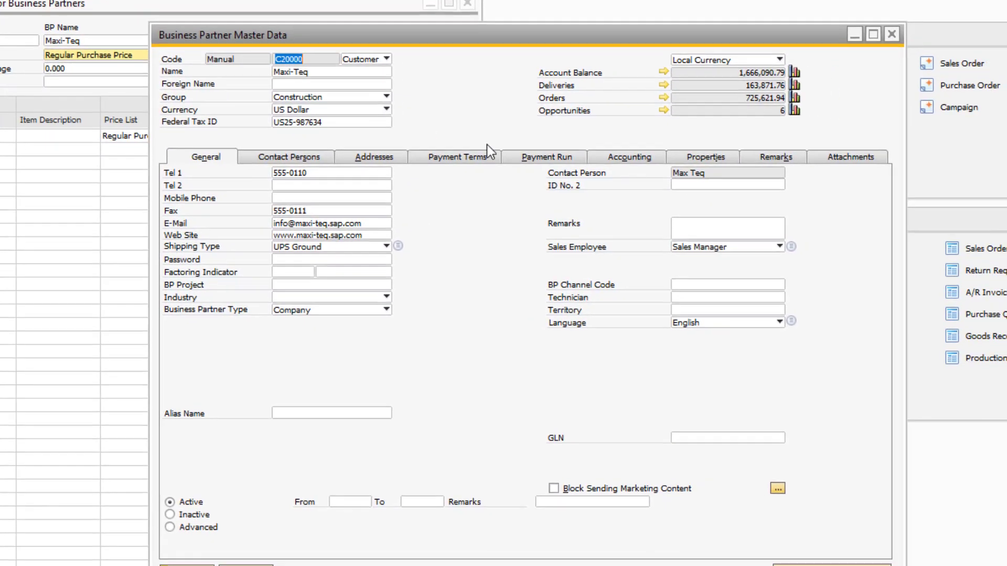
click(611, 170)
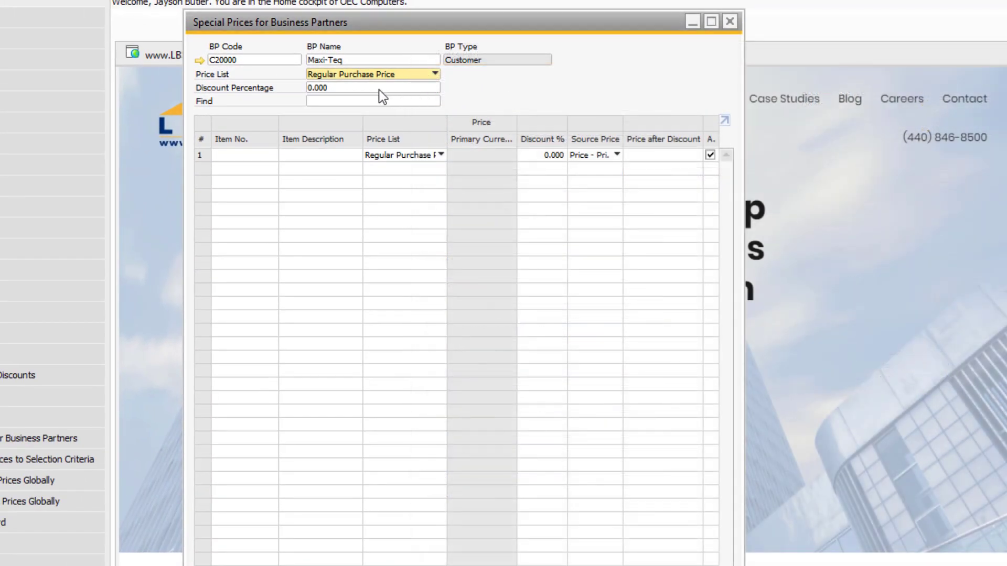
click(379, 90)
text(5)
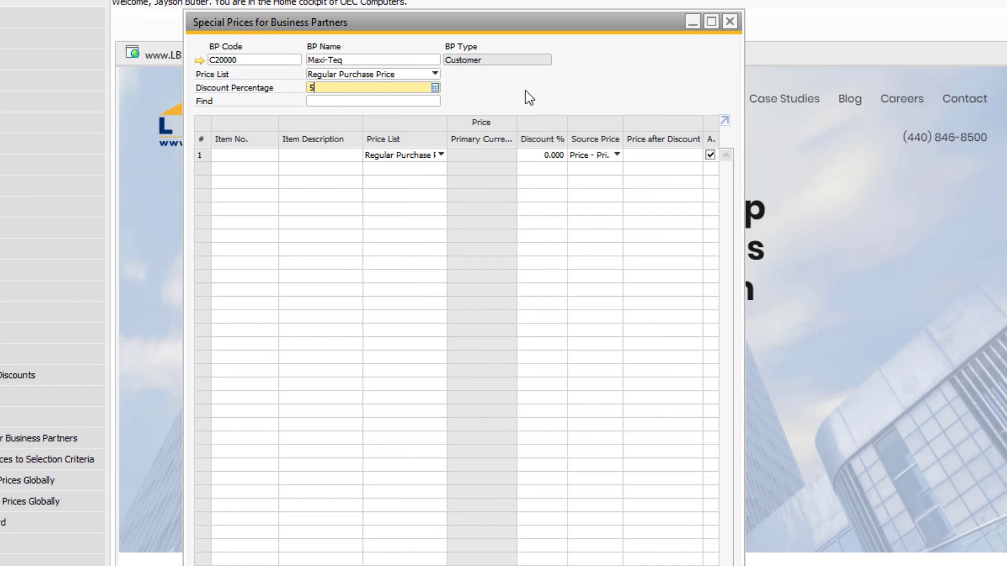
key(Tab)
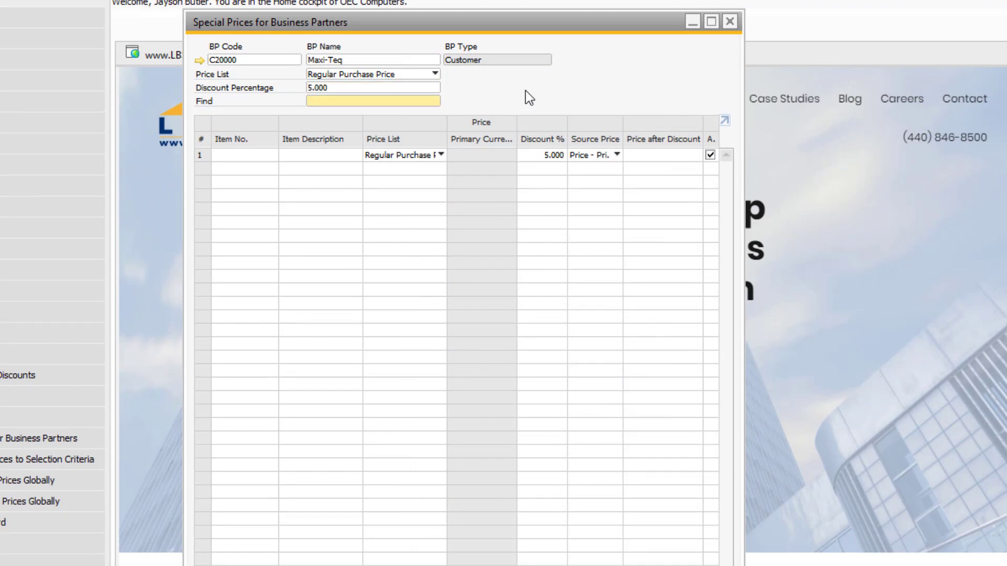
Step: Bring up the item list and delete the Printer Paper row from the grid
key(Tab)
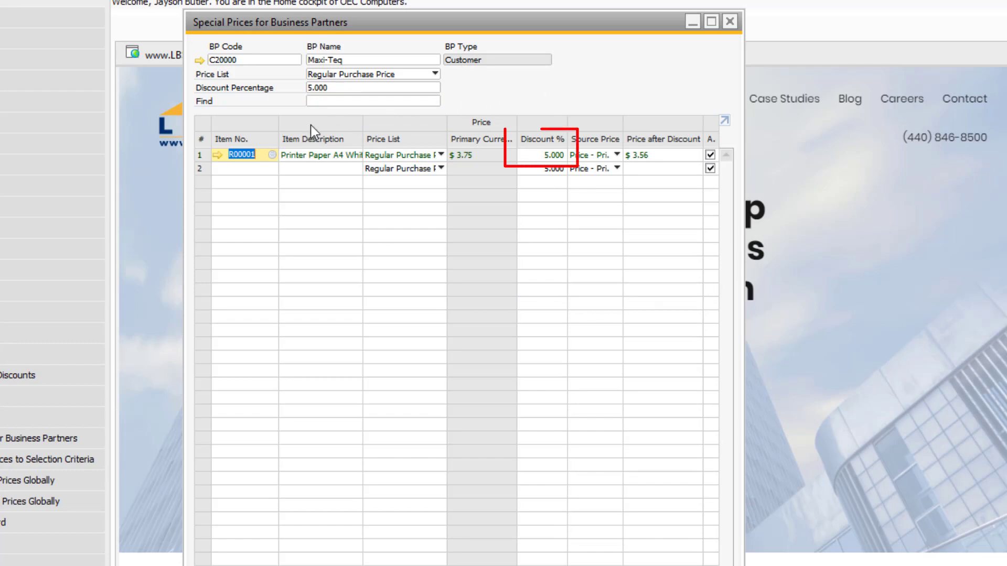
click(199, 154)
right_click(199, 153)
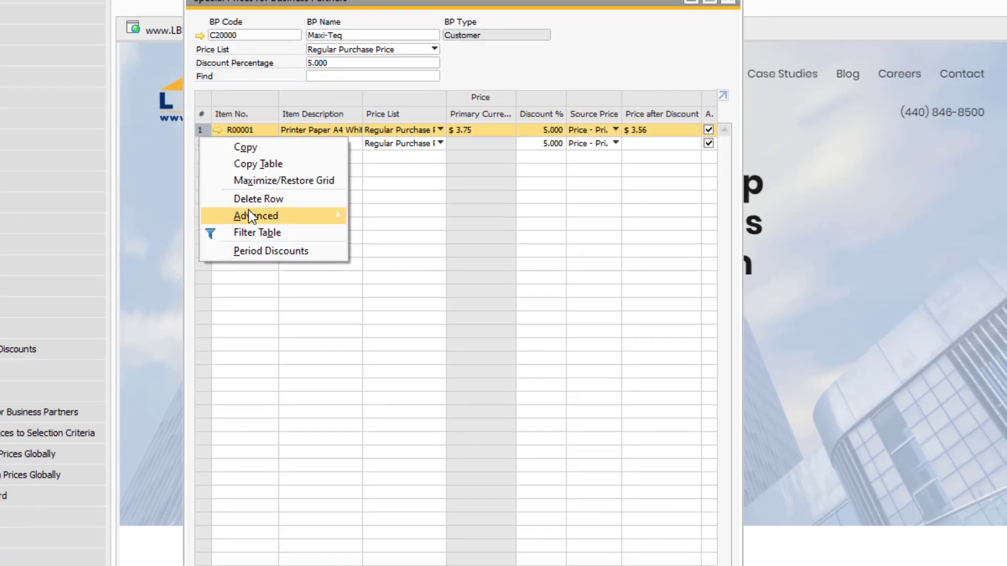
click(254, 200)
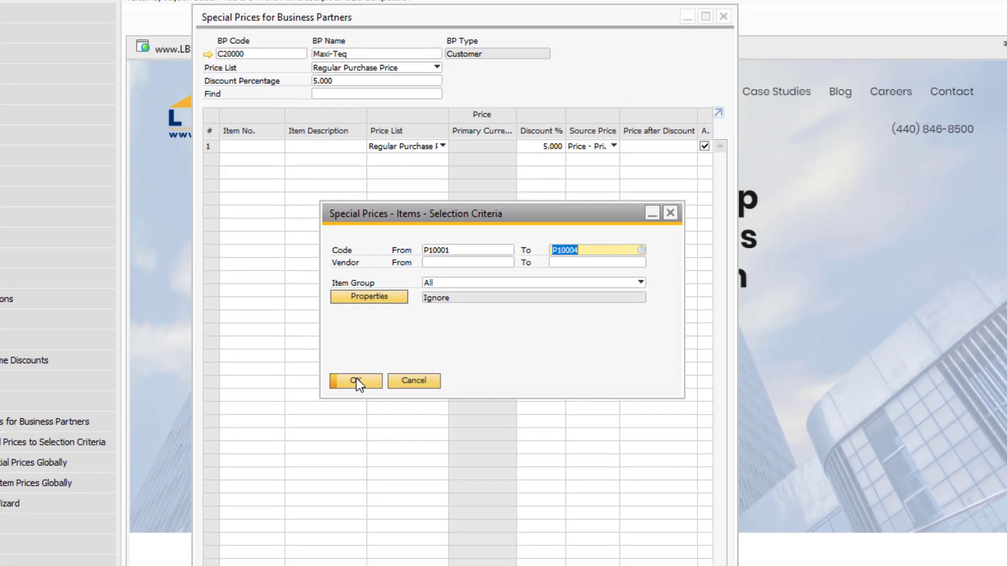
Step: Add items P10001–P10004, delete those rows, then load all of one vendor's items at 5% off
click(357, 380)
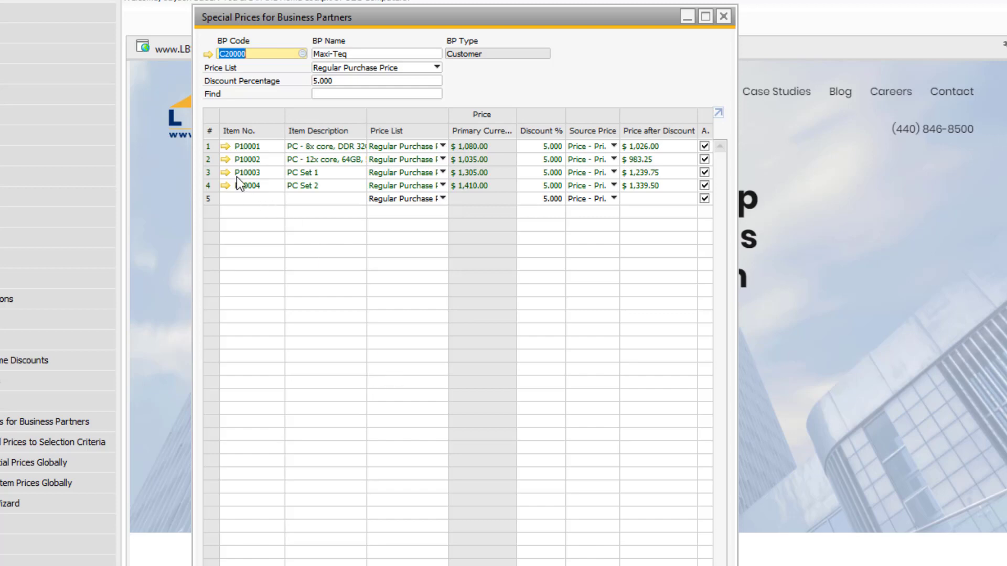
click(213, 147)
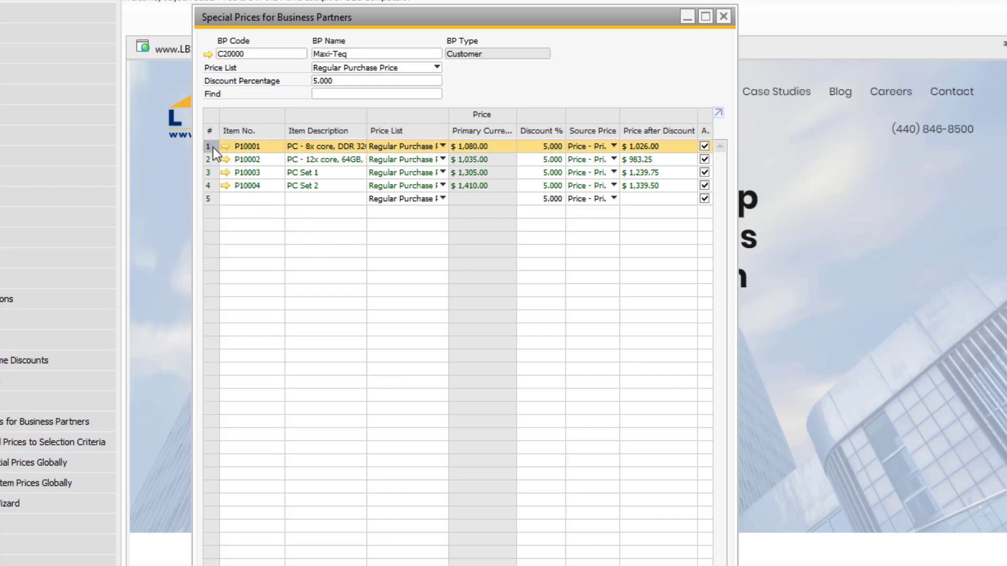
shift+click(212, 185)
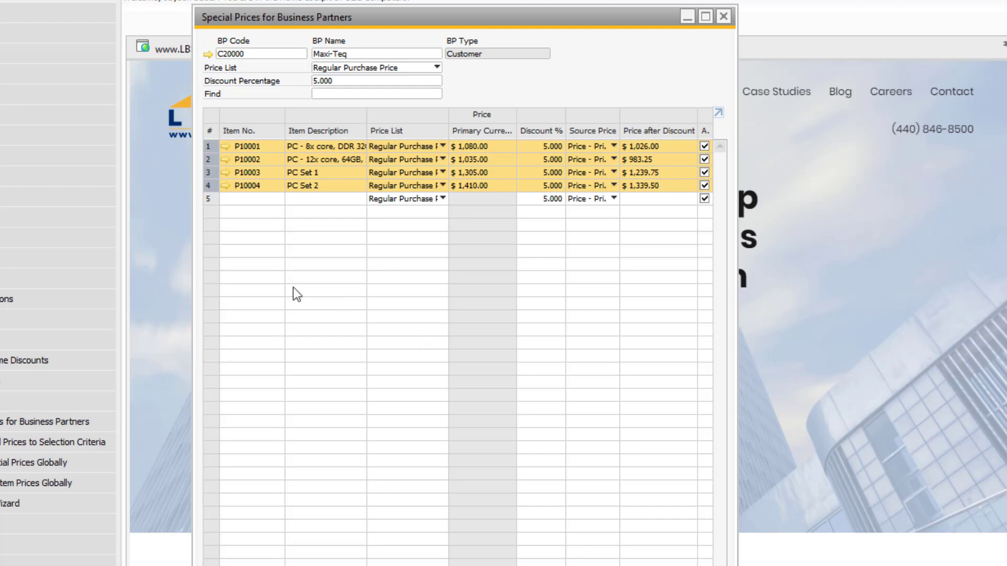
key(ctrl+k)
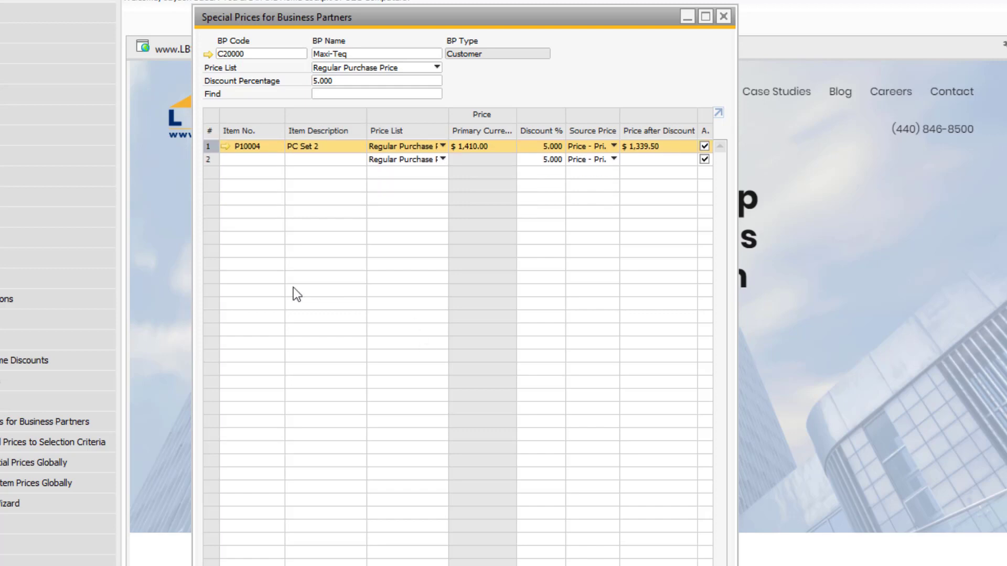
double_click(294, 288)
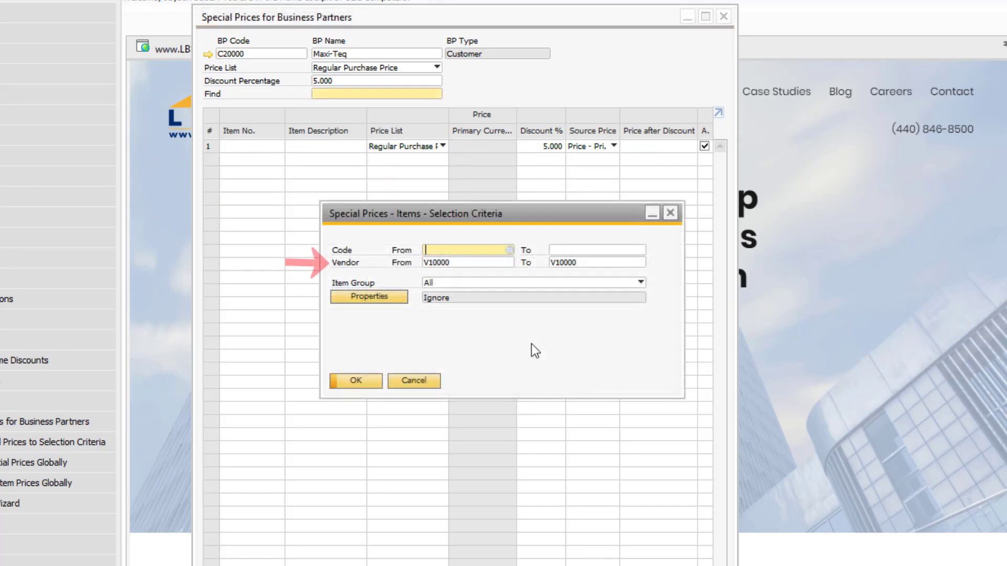
click(354, 379)
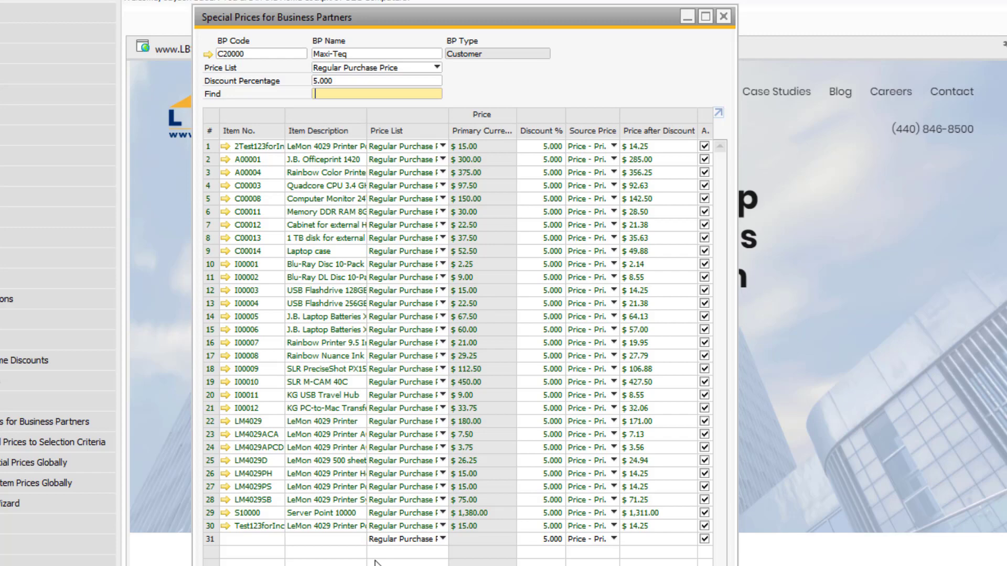
Step: Check the USB Flashdrive 128GB item's preferred vendor and the price list choices for LM4029
click(228, 291)
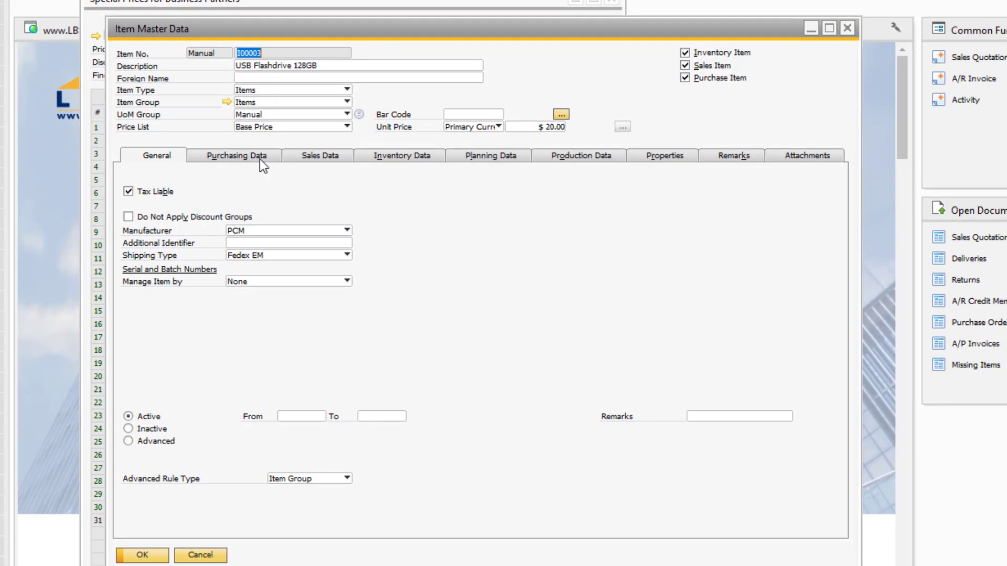
click(259, 157)
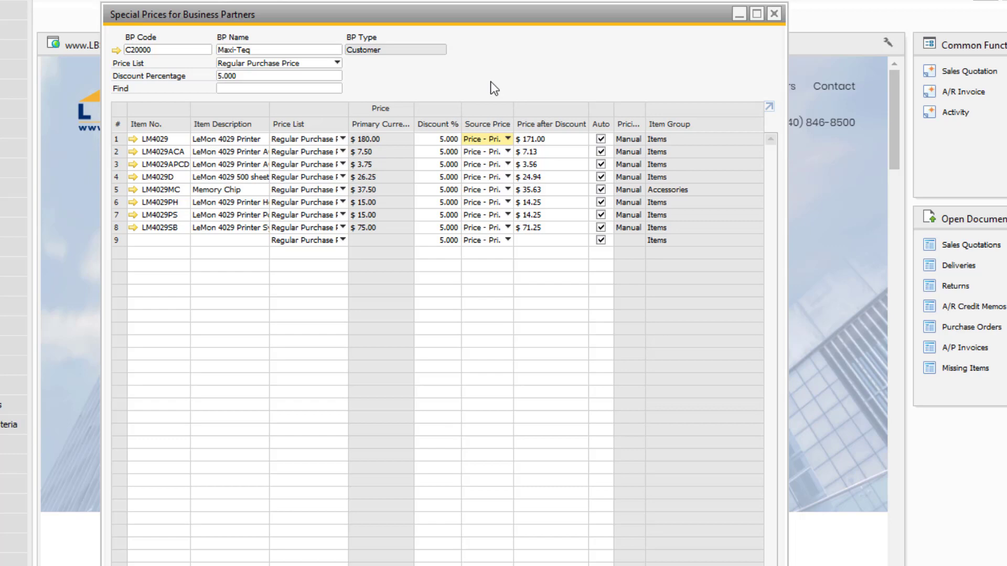
click(508, 139)
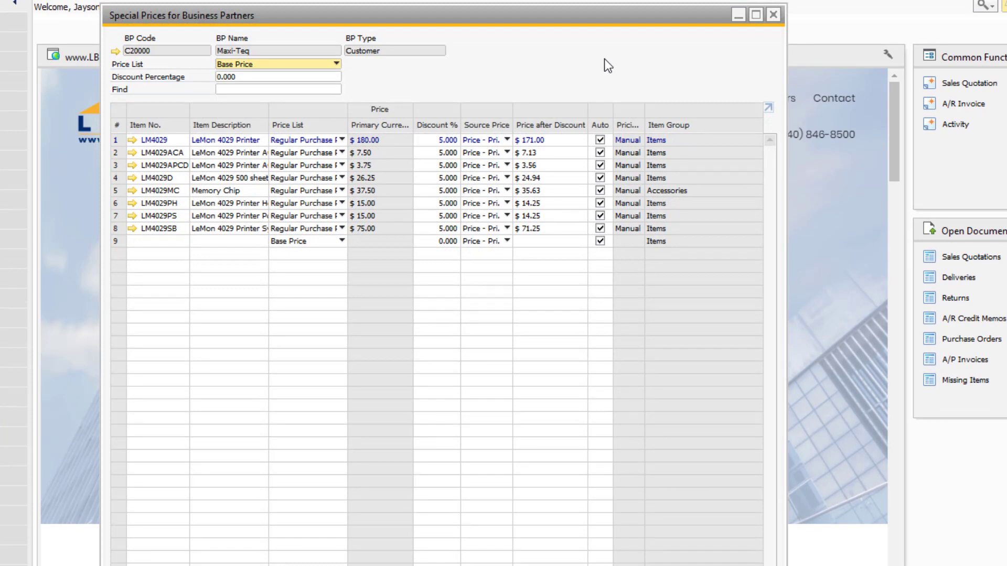
double_click(114, 140)
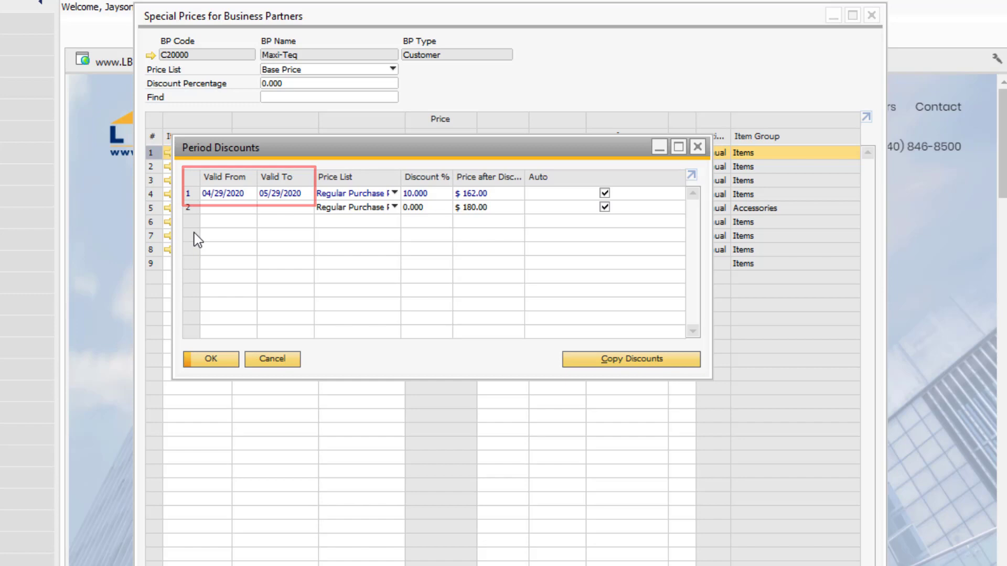
double_click(190, 201)
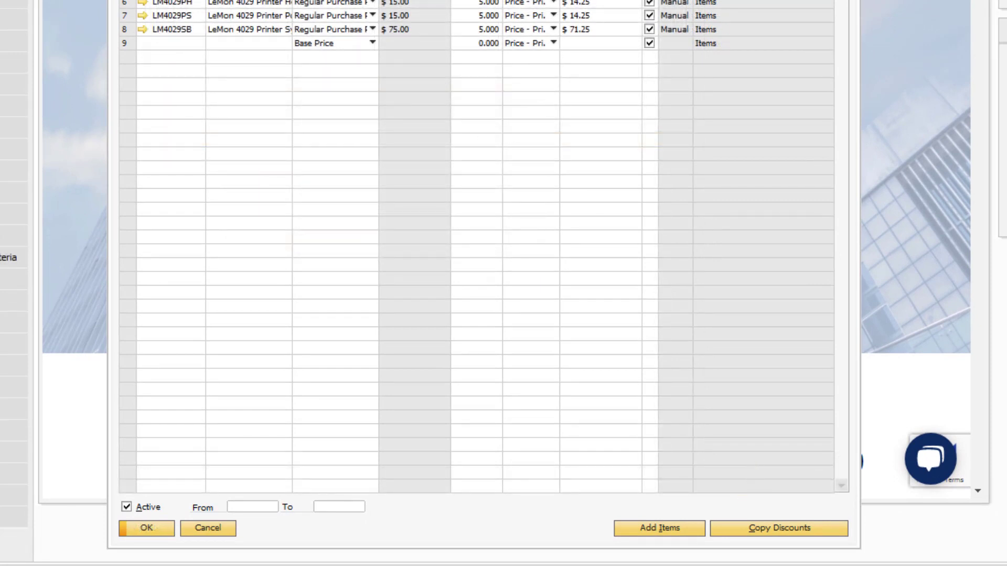
Step: Copy the discounts to the target business partner code, keeping its existing item prices
click(797, 530)
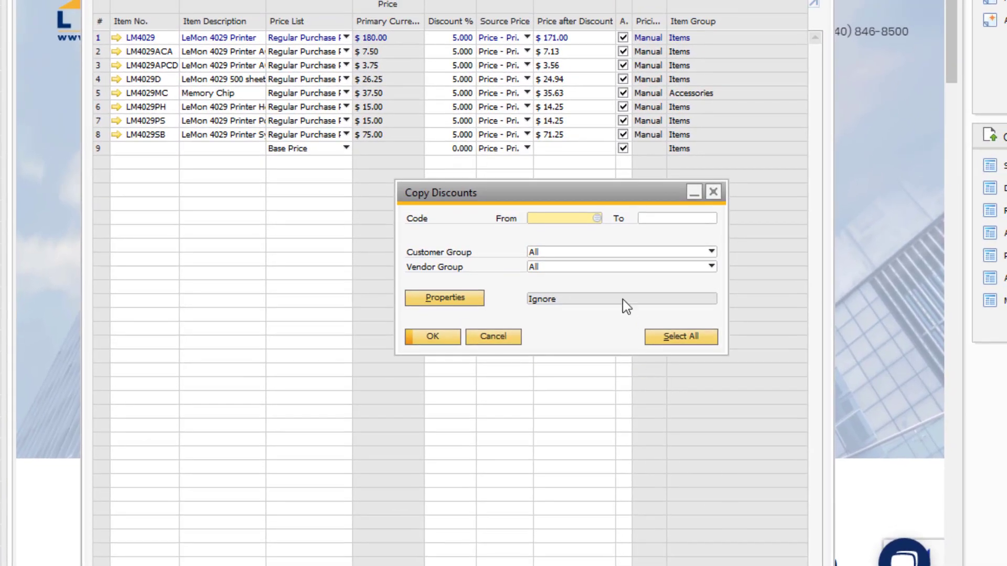
text(BP01)
key(Tab)
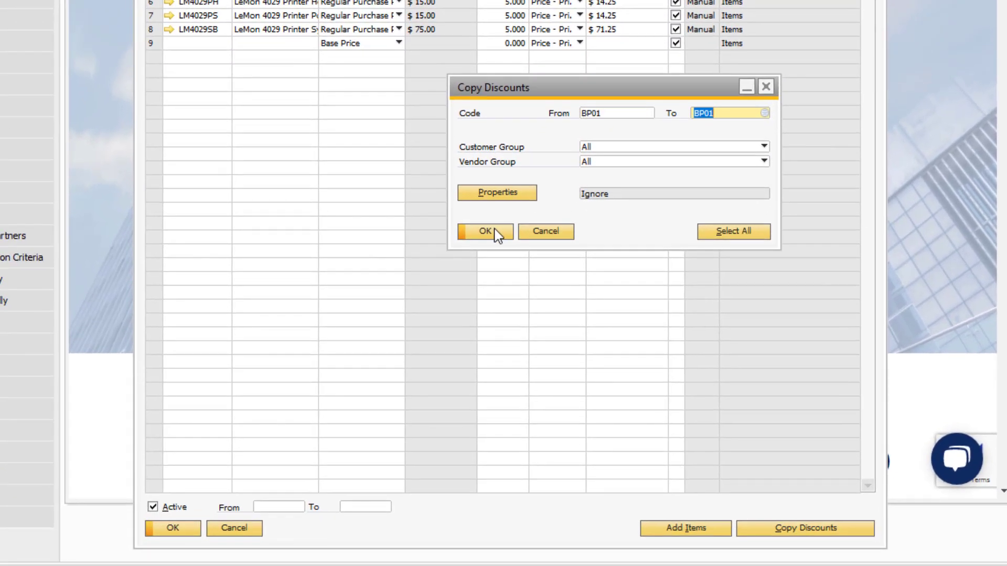
click(486, 233)
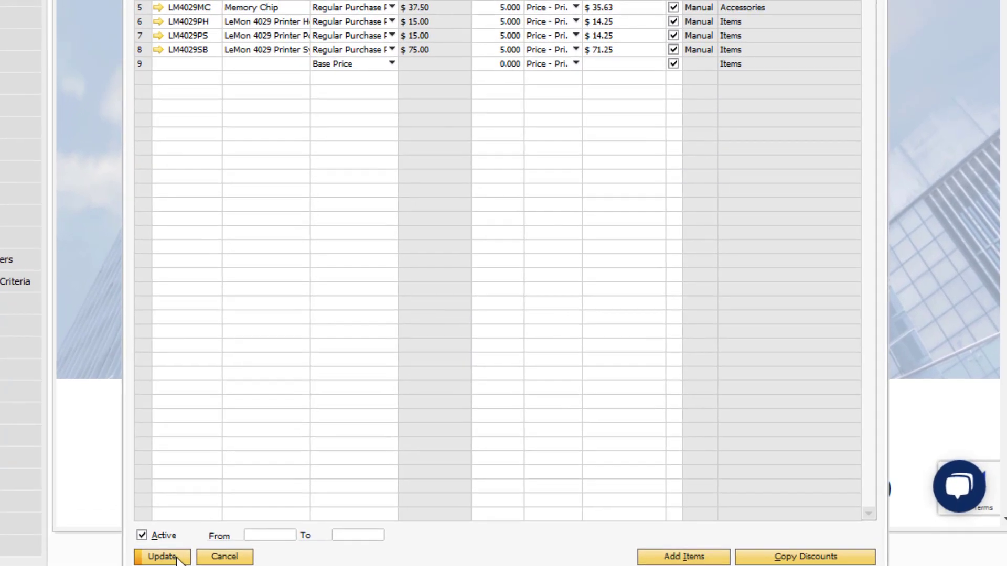
click(174, 528)
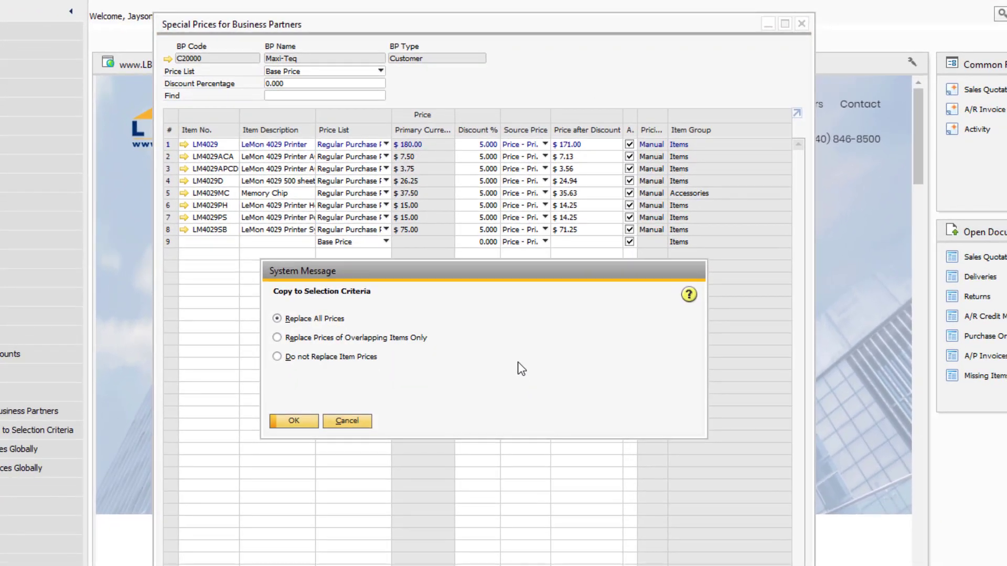
click(277, 356)
Step: Confirm the non-replacing copy and display the next partner's special prices with the LM4029 items
click(293, 421)
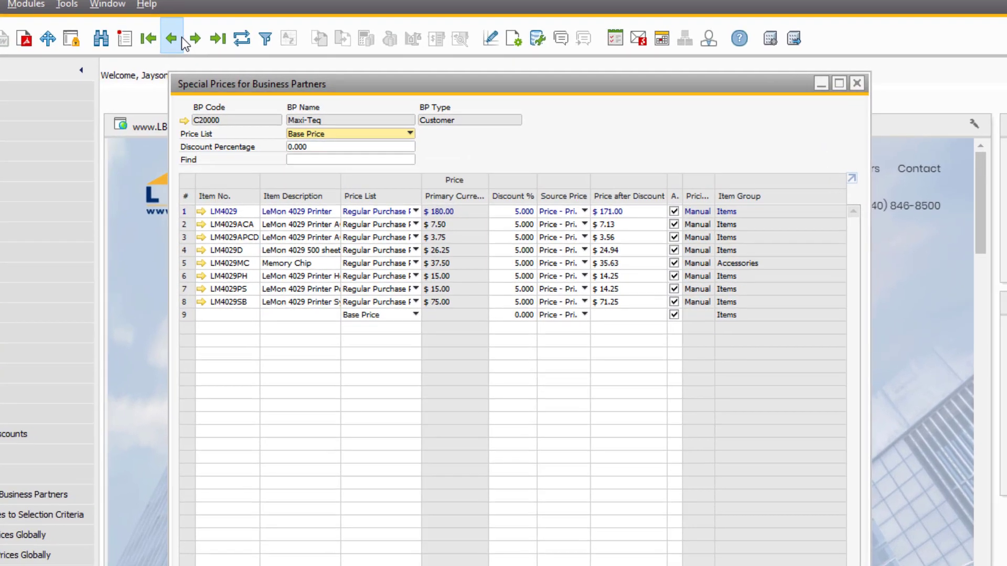
click(212, 43)
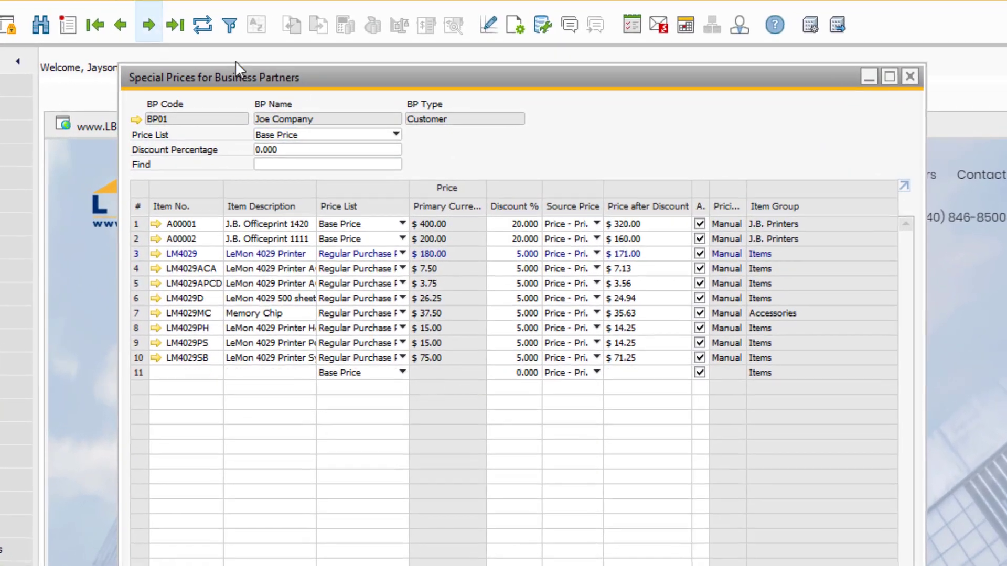